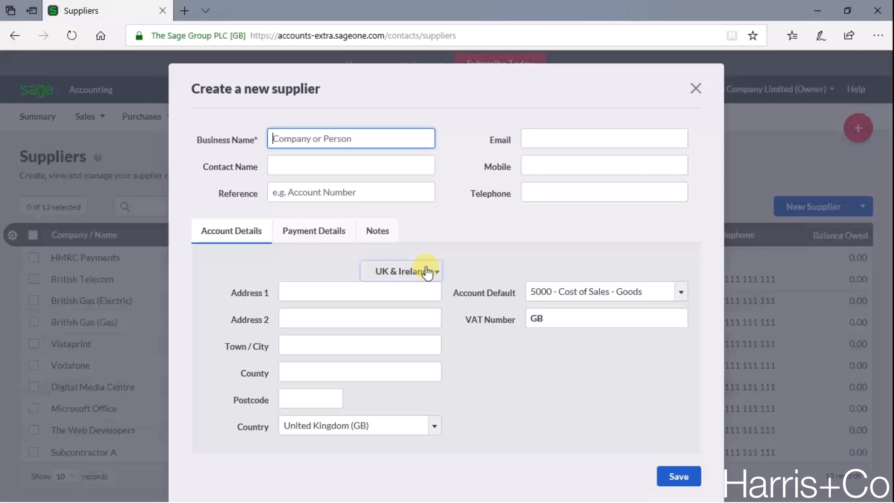
# Step: Enter Dummy Data Limited as the new supplier's business name and fill in the contact's name and the account reference
pyautogui.write('Dummy Data Limited')
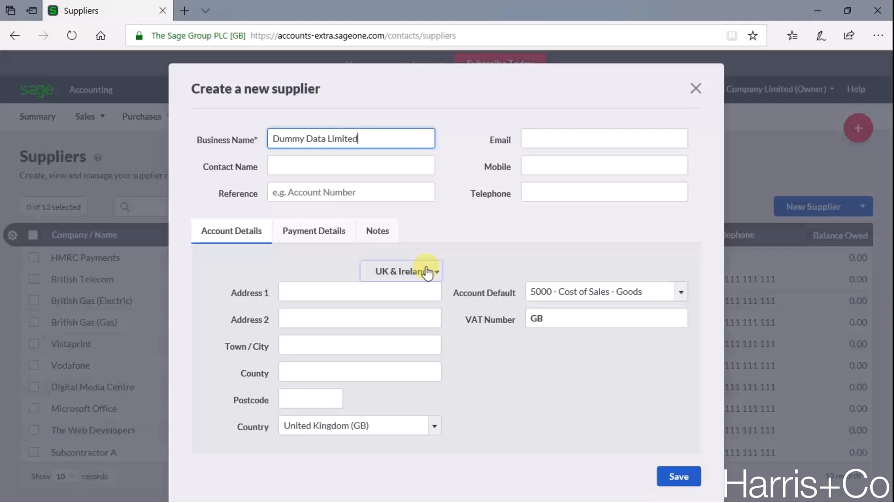
pyautogui.press('Tab')
pyautogui.write('M')
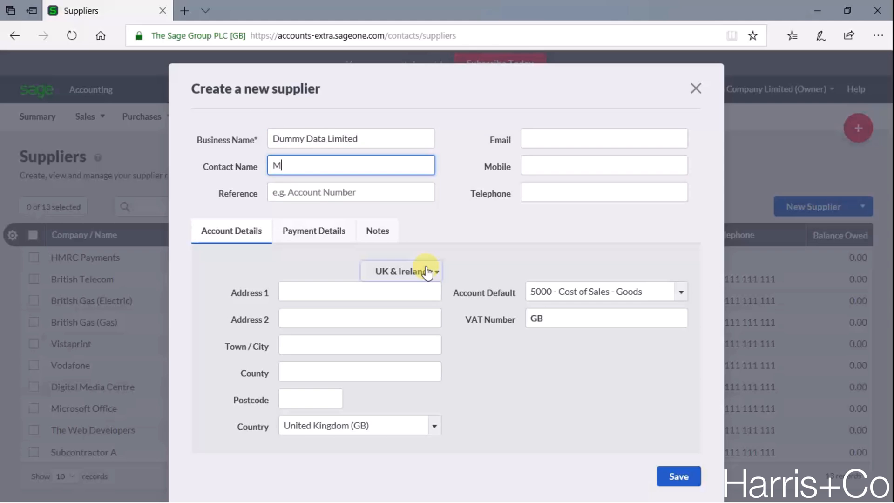
pyautogui.write('rs A Supplier')
pyautogui.press('Tab')
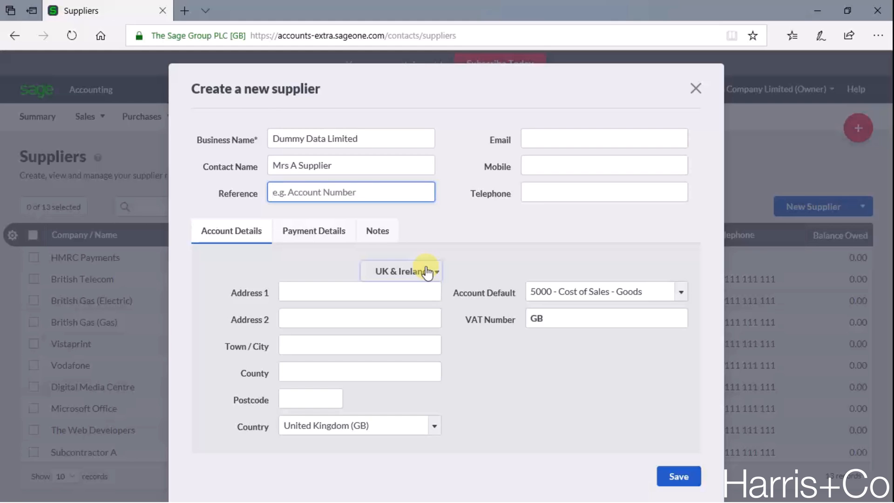
pyautogui.write('DUM01')
pyautogui.press('Tab')
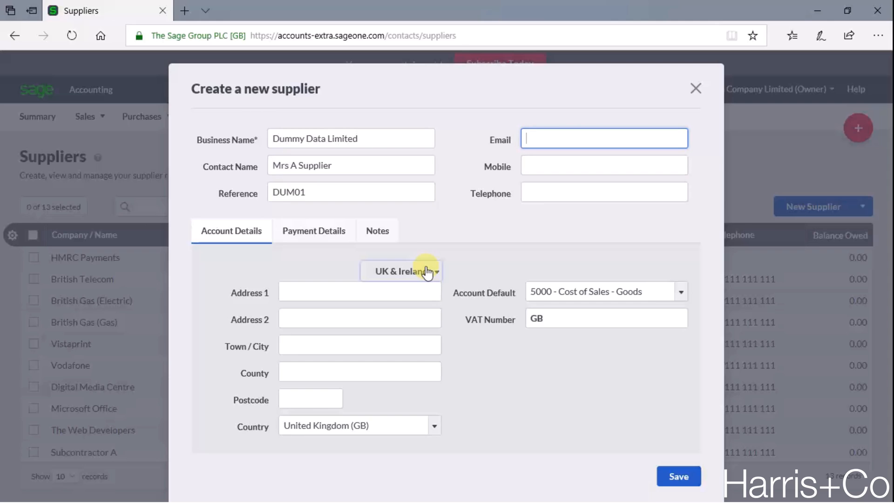
# Step: Fill in the supplier's e-mail address, mobile number and telephone number
pyautogui.write('support@dummydataltd.co.uk')
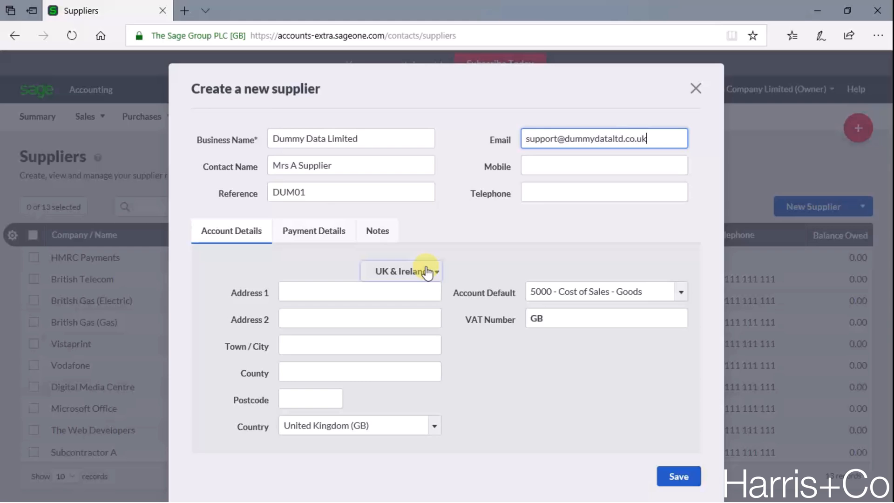
pyautogui.press('Tab')
pyautogui.write('07777 777 777')
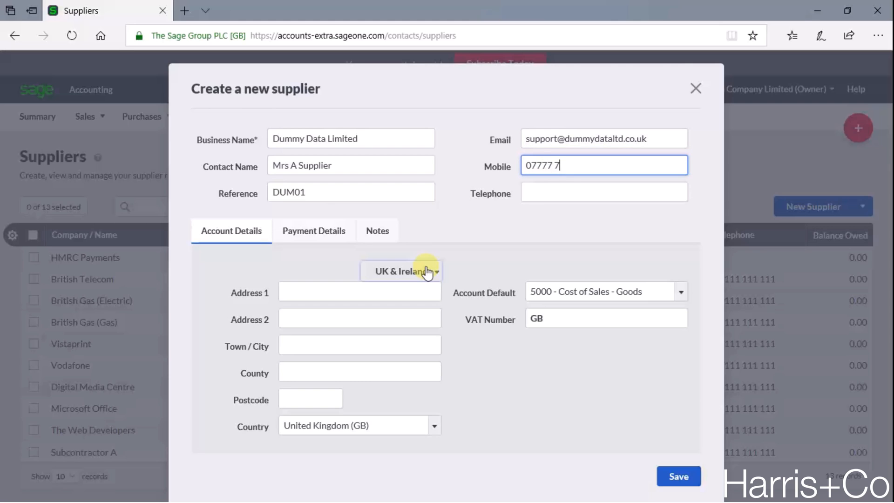
pyautogui.press('Tab')
pyautogui.write('0')
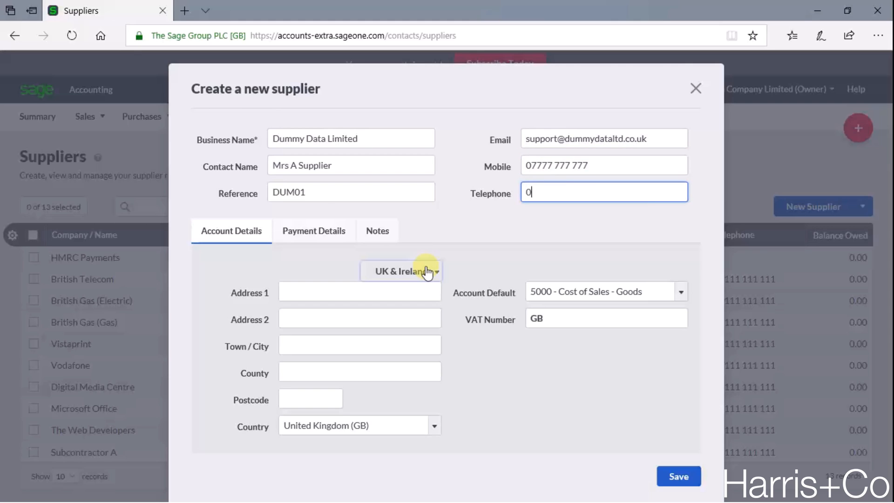
pyautogui.write('1111 111 111')
pyautogui.press('Tab')
# Step: Fill in the supplier's full postal address, including both address lines, town, county and postcode
pyautogui.click(358, 286)
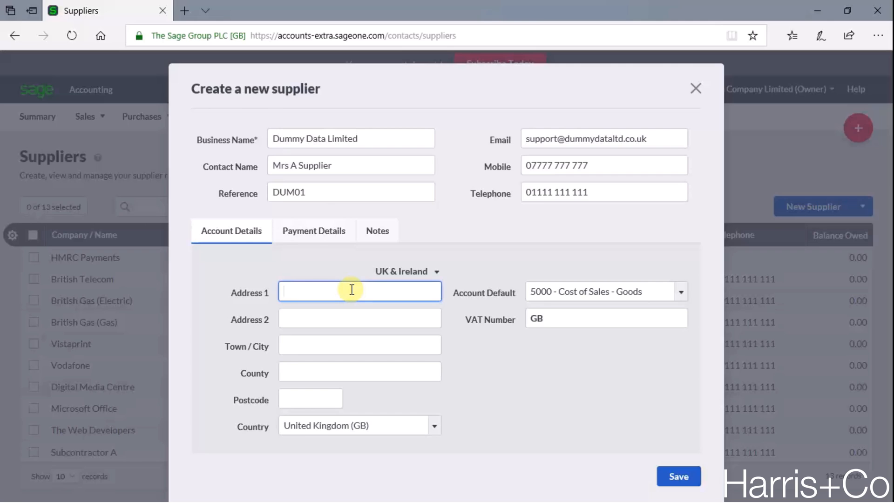
pyautogui.write('1 Supplier Street')
pyautogui.press('Tab')
pyautogui.write('Supplier Village')
pyautogui.press('Tab')
pyautogui.write('Suppliertown')
pyautogui.press('Tab')
pyautogui.write('Suppliercountyshire')
pyautogui.press('Tab')
pyautogui.write('AA1 1AA')
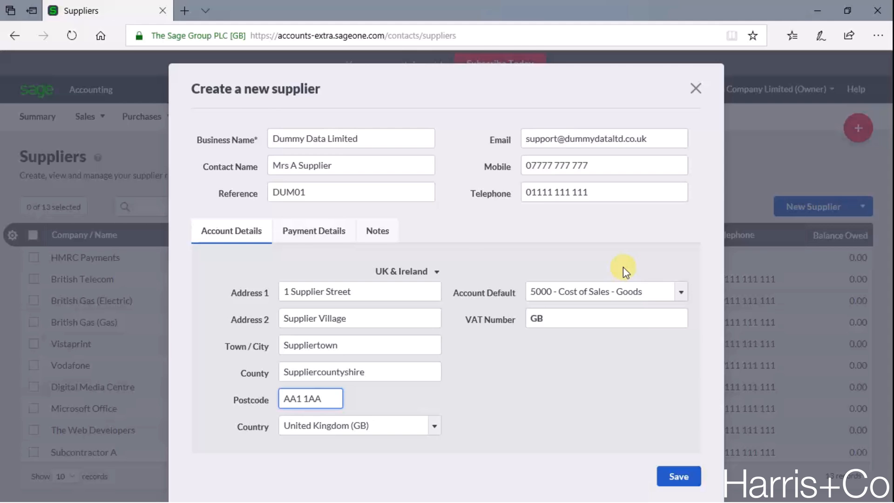
# Step: Review the payment terms and bank details of the new supplier and save the supplier record
pyautogui.click(300, 235)
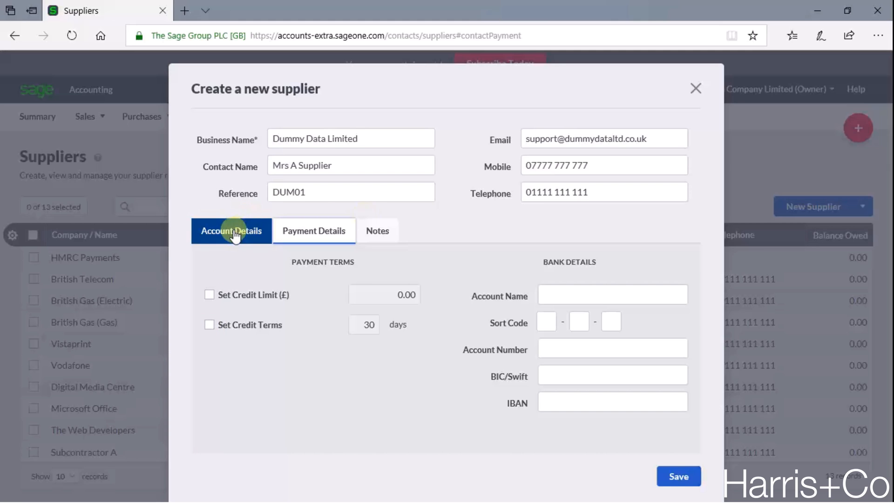
pyautogui.click(677, 472)
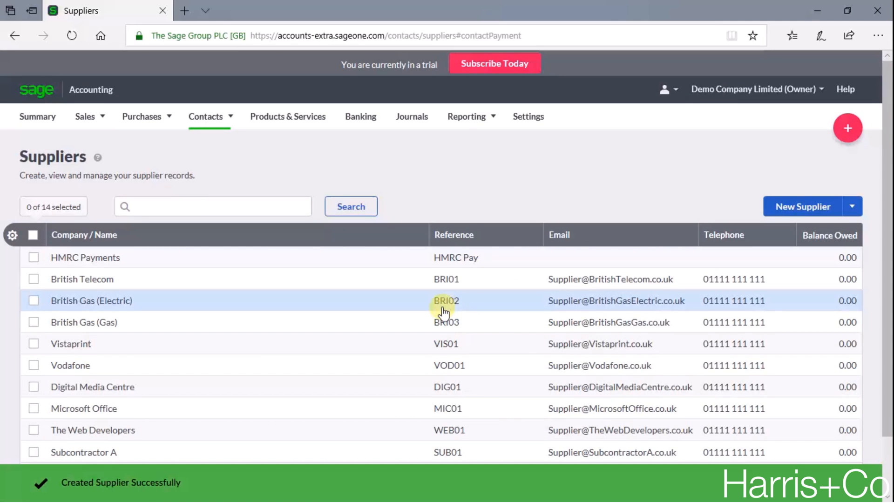
# Step: Open the Dummy Data Limited record from the second page of the supplier list and view its contacts and addresses
pyautogui.scroll(-3, 442, 307)
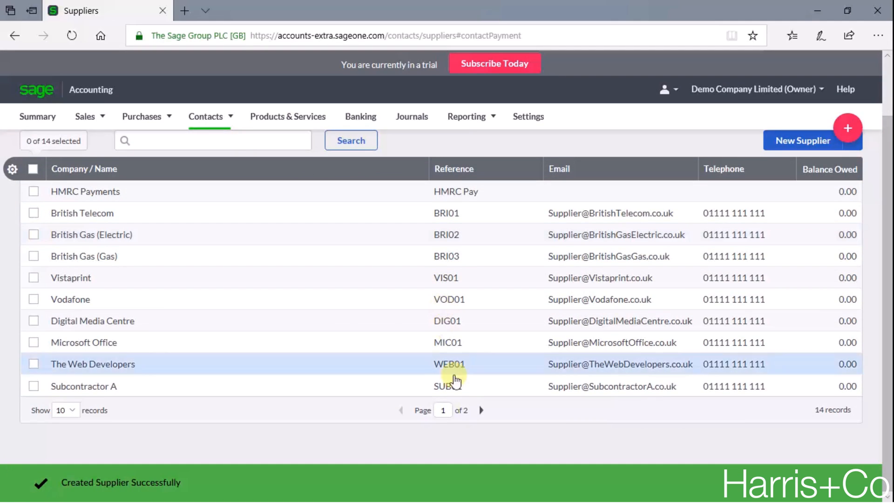
pyautogui.click(482, 410)
pyautogui.click(482, 410)
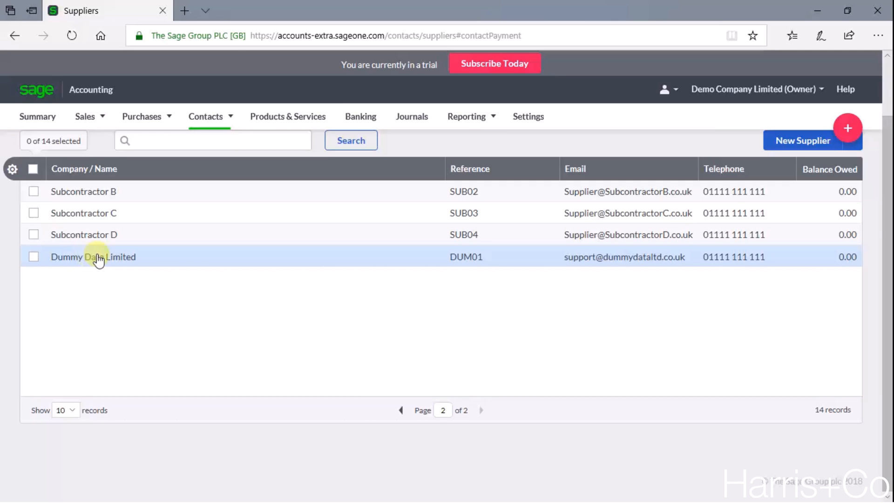
pyautogui.click(96, 256)
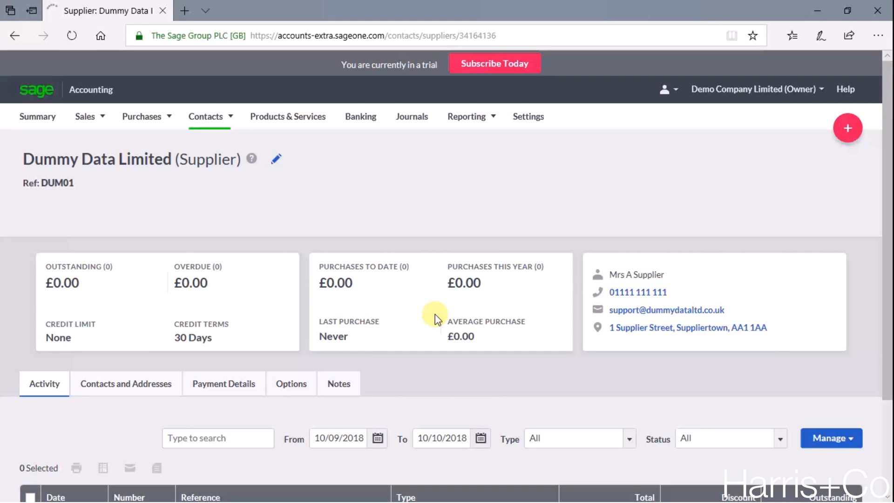
pyautogui.click(125, 384)
pyautogui.scroll(-2, 195, 360)
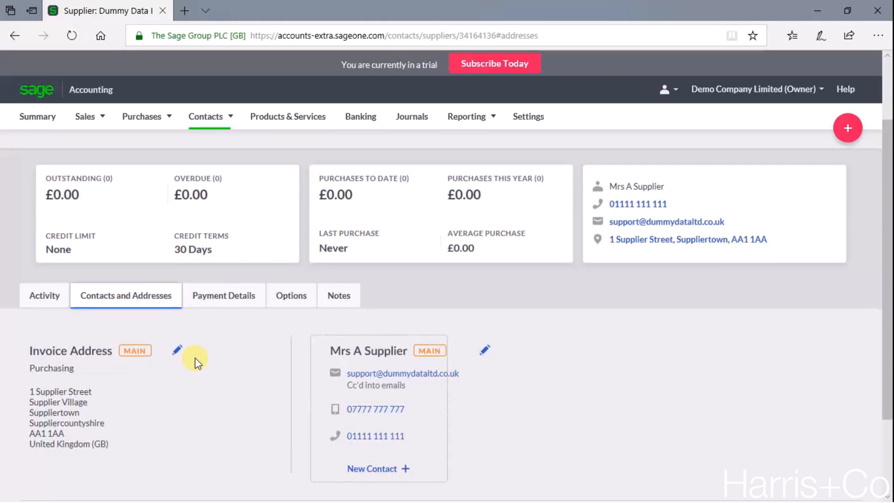